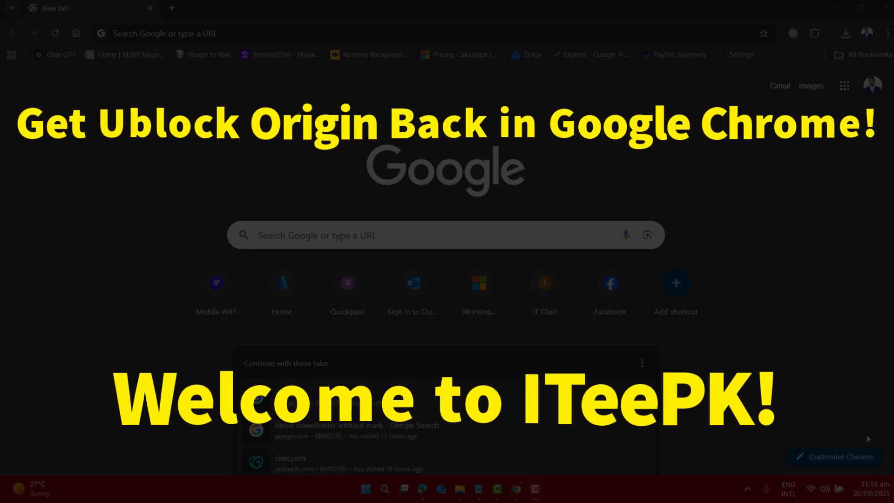
Put focus in the address bar of the new tab page.
{"action": "key", "text": "ctrl+l"}
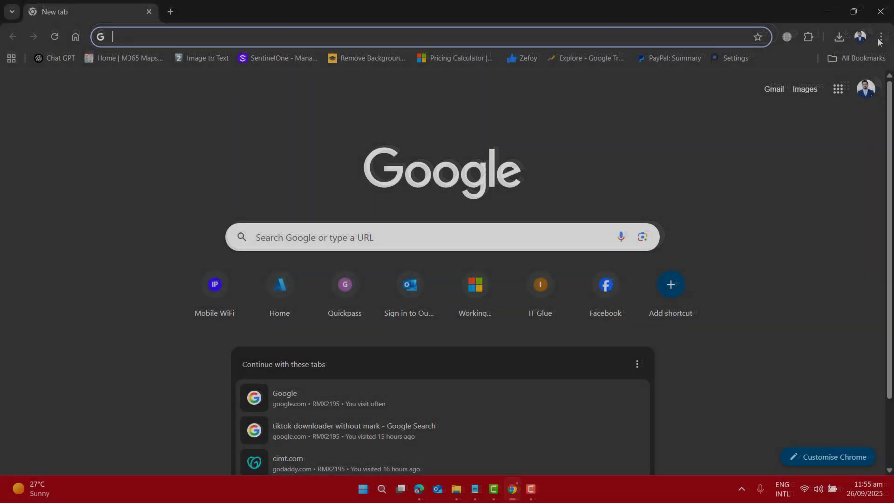
Open Chrome's Manage Extensions page from the main menu.
{"action": "left_click", "coordinate": [881, 37]}
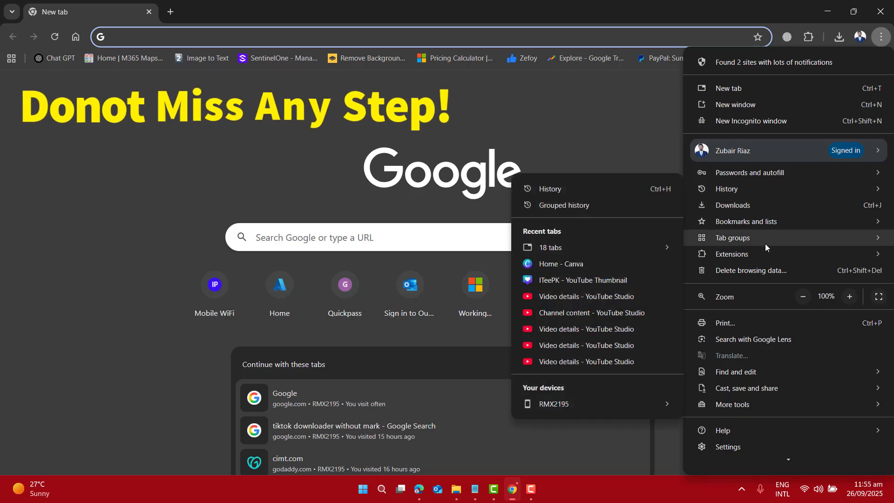
{"action": "mouse_move", "coordinate": [761, 253]}
{"action": "left_click", "coordinate": [647, 253]}
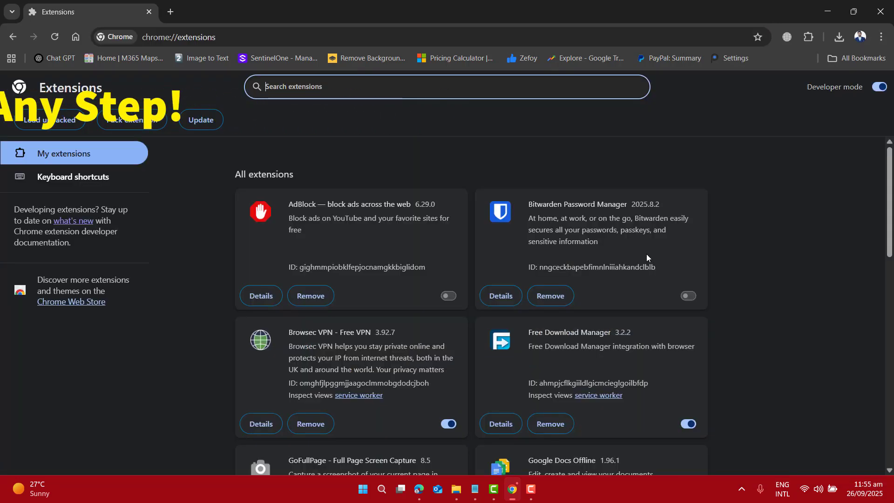
Leave the Ubersuggest extension switched off after toggling it several times.
{"action": "scroll", "coordinate": [646, 254], "scroll_direction": "down", "scroll_amount": 2}
{"action": "left_click_drag", "start_coordinate": [890, 227], "coordinate": [890, 458]}
{"action": "left_click", "coordinate": [689, 297]}
{"action": "left_click", "coordinate": [688, 302]}
{"action": "left_click", "coordinate": [688, 302]}
{"action": "left_click", "coordinate": [687, 302]}
{"action": "left_click", "coordinate": [687, 302]}
{"action": "left_click", "coordinate": [687, 302]}
{"action": "left_click", "coordinate": [687, 302]}
Load the pasted gorhill/uBlock GitHub releases page in a new tab.
{"action": "left_click", "coordinate": [171, 11]}
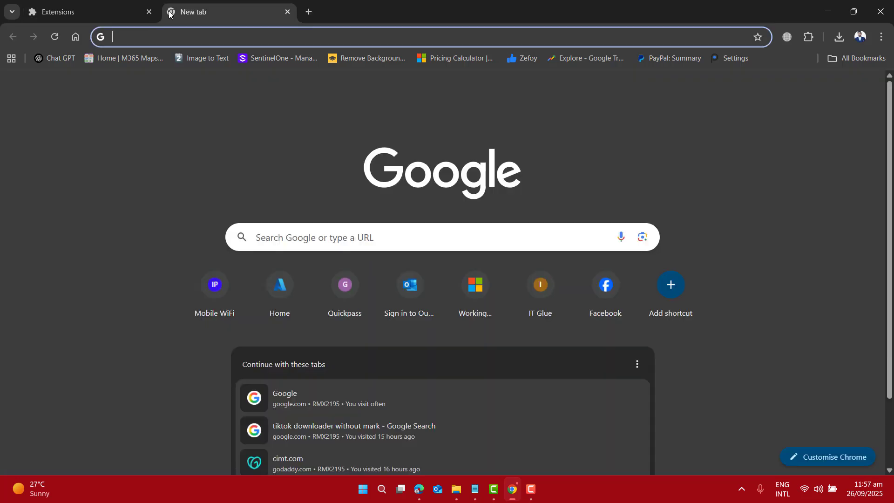
{"action": "type", "text": "https://github.com/gorhill/uBlock/releases"}
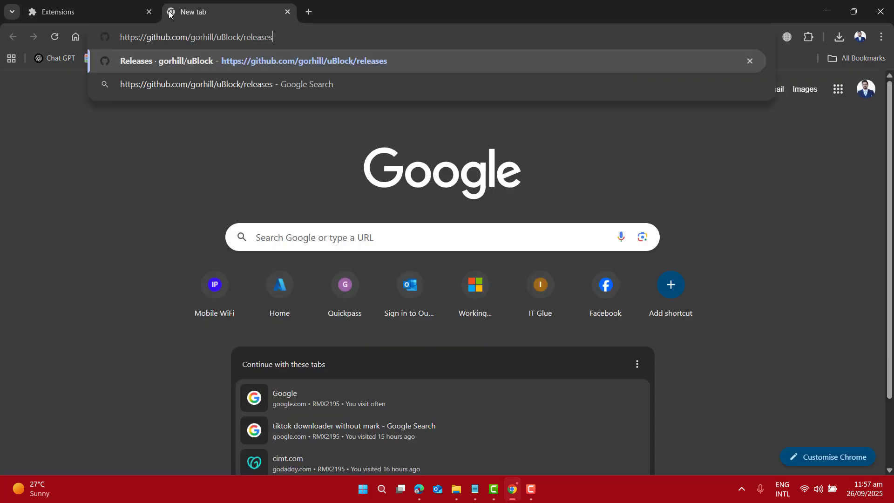
{"action": "key", "text": "Return"}
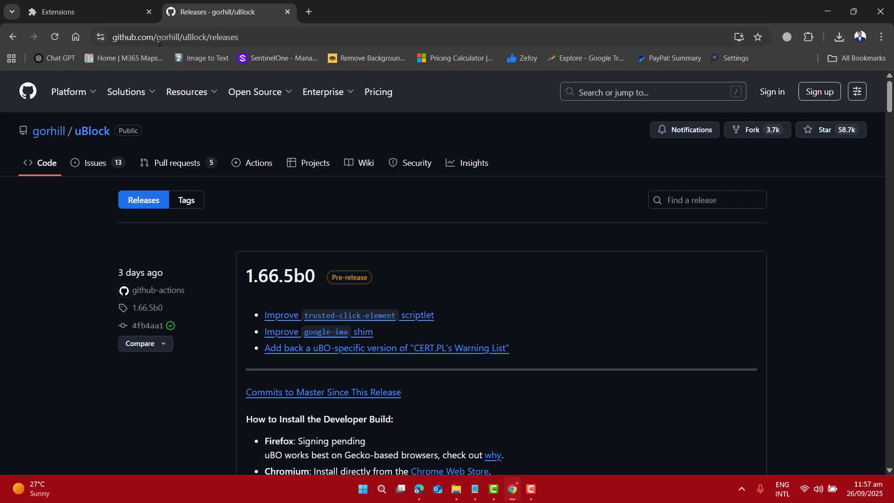
{"action": "left_click", "coordinate": [209, 34]}
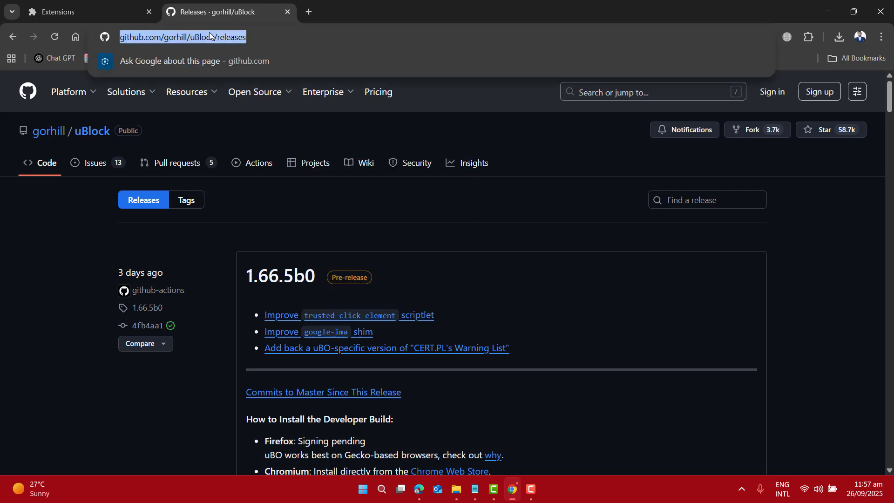
{"action": "left_click", "coordinate": [172, 39]}
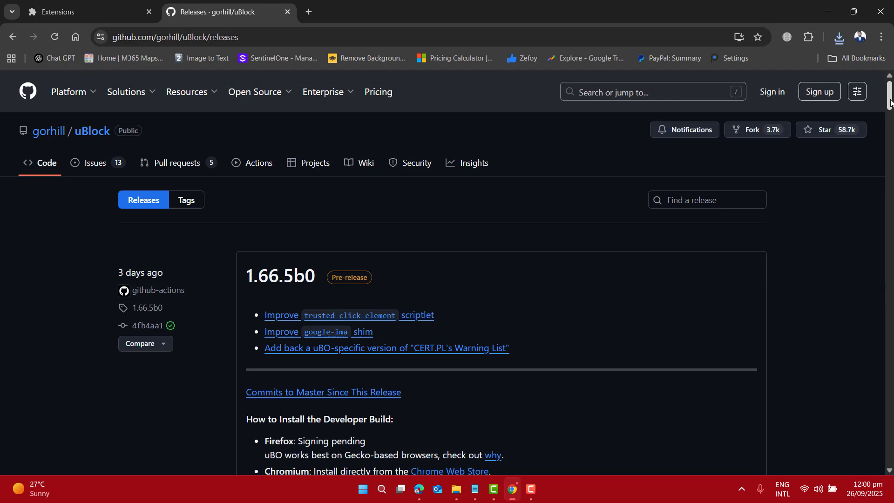
Download uBlock0_1.66.4.chromium.zip from the 1.66.4 assets into Downloads.
{"action": "scroll", "coordinate": [286, 210], "scroll_direction": "down", "scroll_amount": 8}
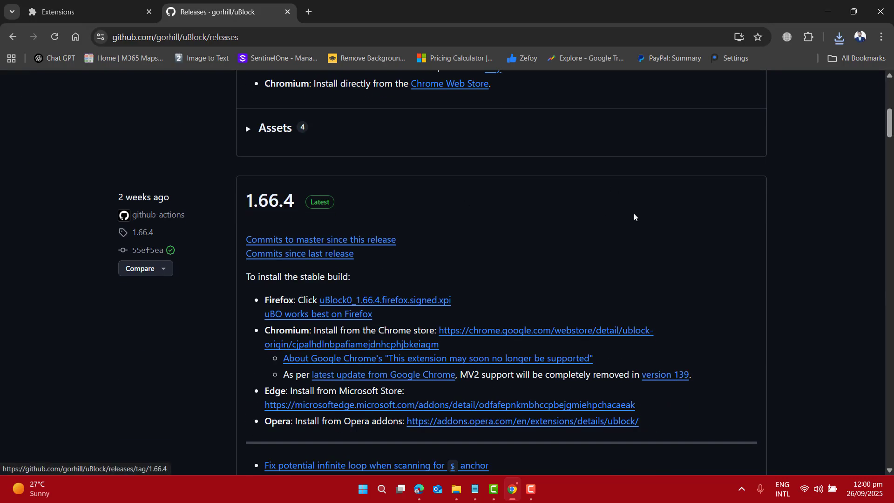
{"action": "left_click_drag", "start_coordinate": [892, 124], "coordinate": [892, 144]}
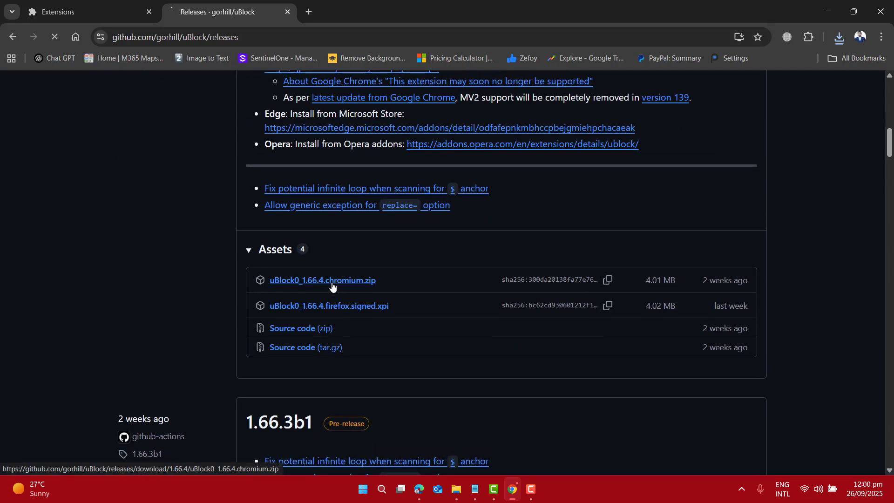
{"action": "left_click", "coordinate": [332, 286]}
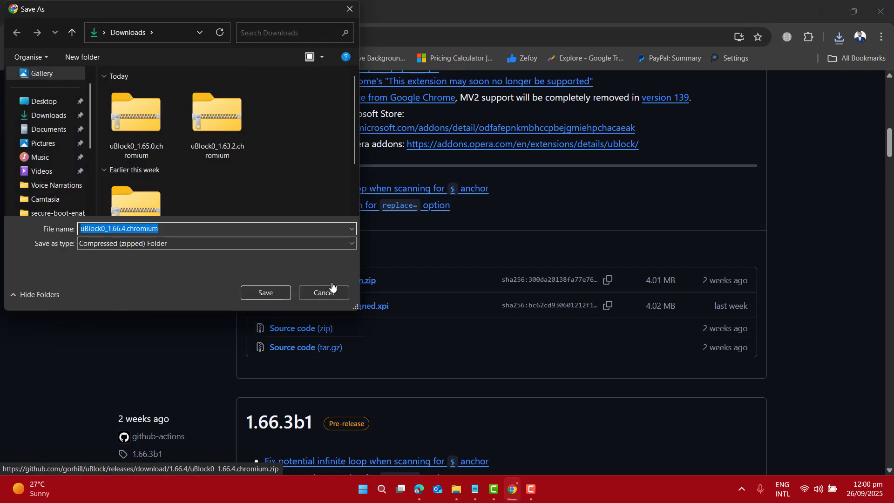
{"action": "left_click", "coordinate": [264, 293]}
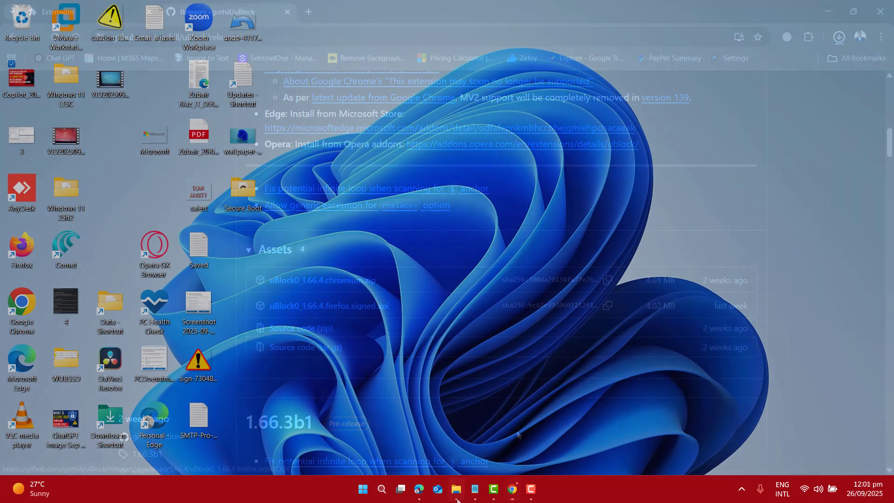
Open File Explorer maximised and select the uBlock0_1.66.4.chromium zip in Downloads.
{"action": "left_click", "coordinate": [456, 489]}
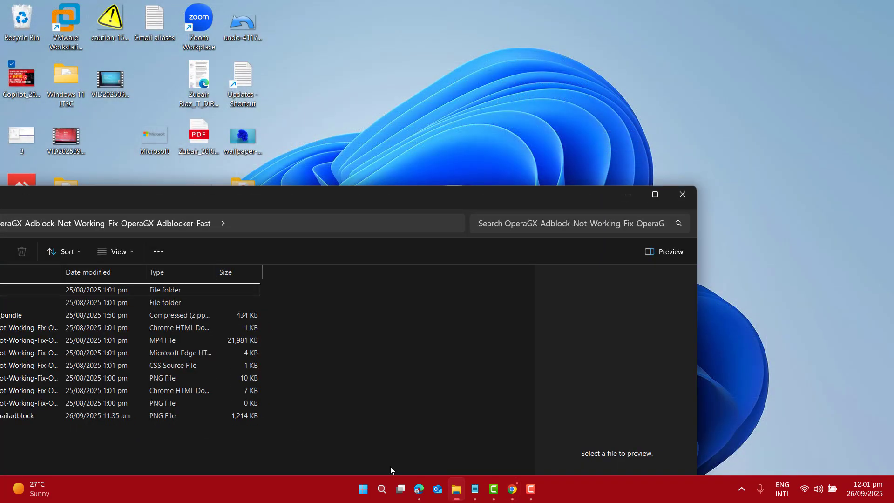
{"action": "double_click", "coordinate": [272, 191]}
{"action": "left_click", "coordinate": [51, 140]}
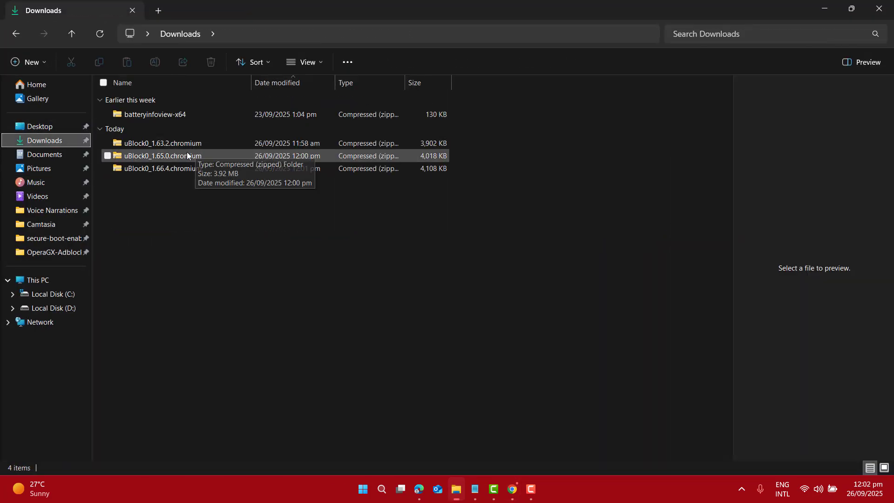
{"action": "left_click", "coordinate": [167, 168]}
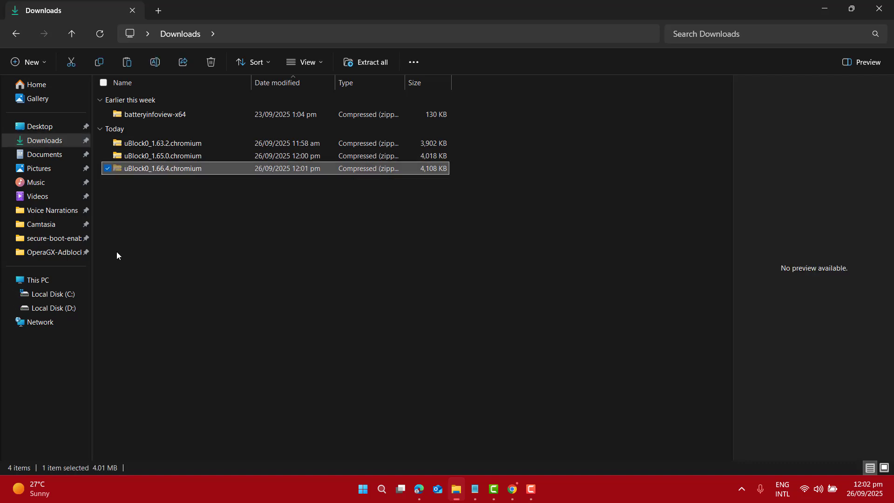
Move the zip into the root of Local Disk (C:), granting administrator permission.
{"action": "left_click", "coordinate": [42, 294]}
{"action": "key", "text": "ctrl+v"}
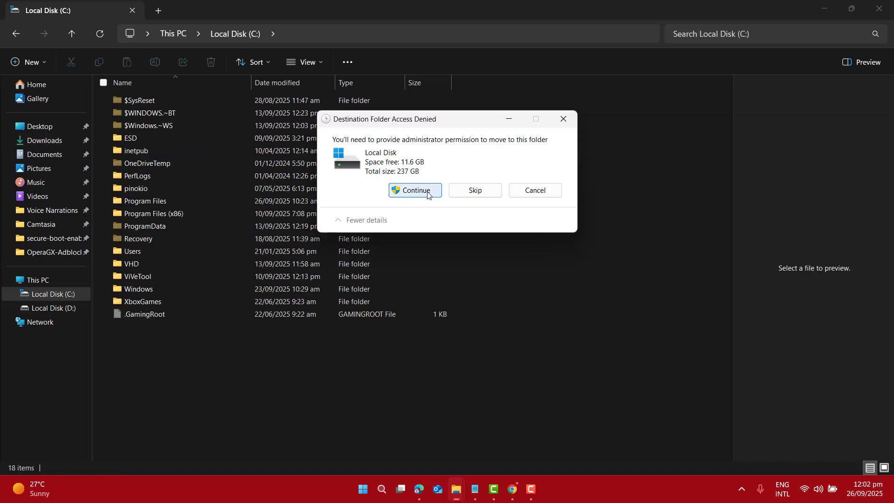
{"action": "left_click", "coordinate": [415, 191]}
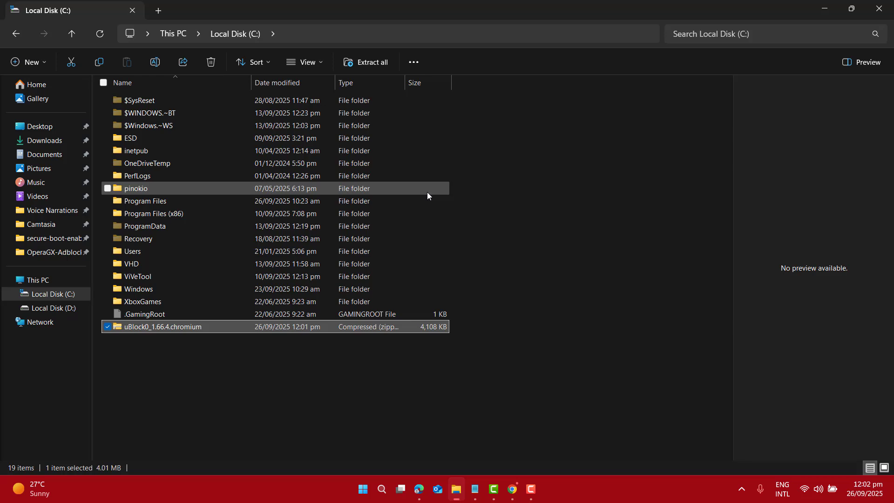
{"action": "left_click", "coordinate": [323, 350]}
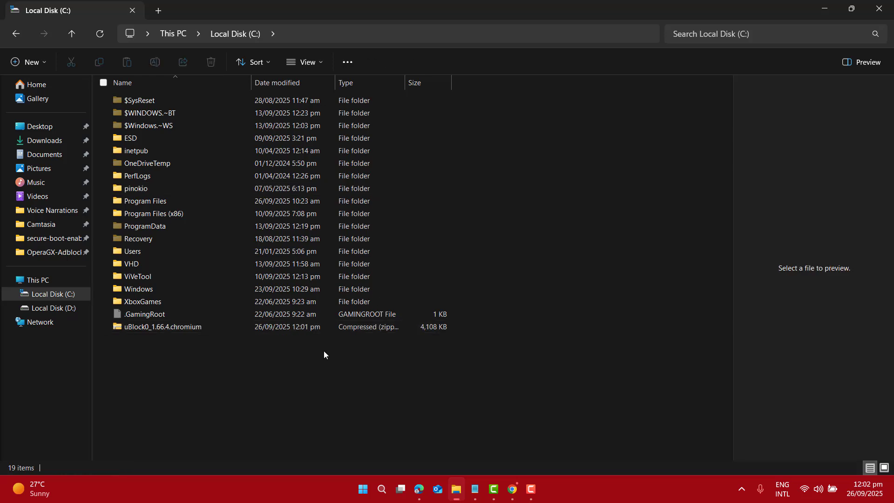
{"action": "left_click", "coordinate": [153, 328]}
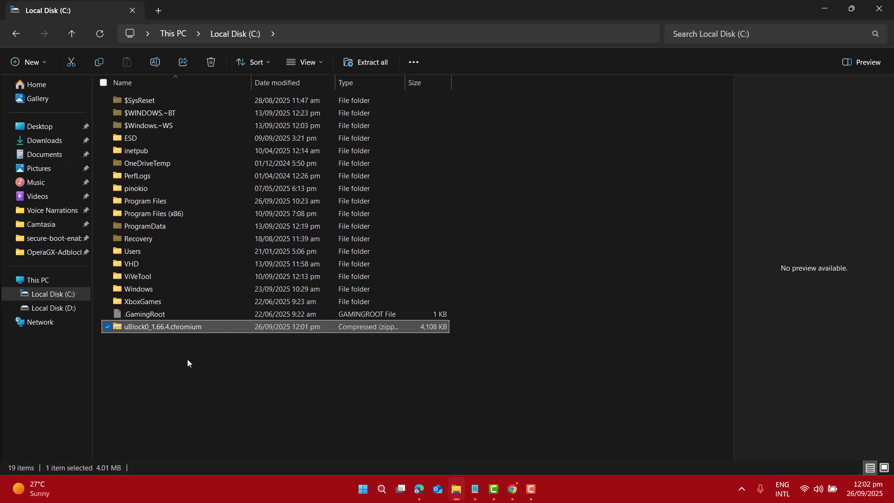
{"action": "left_click", "coordinate": [219, 355]}
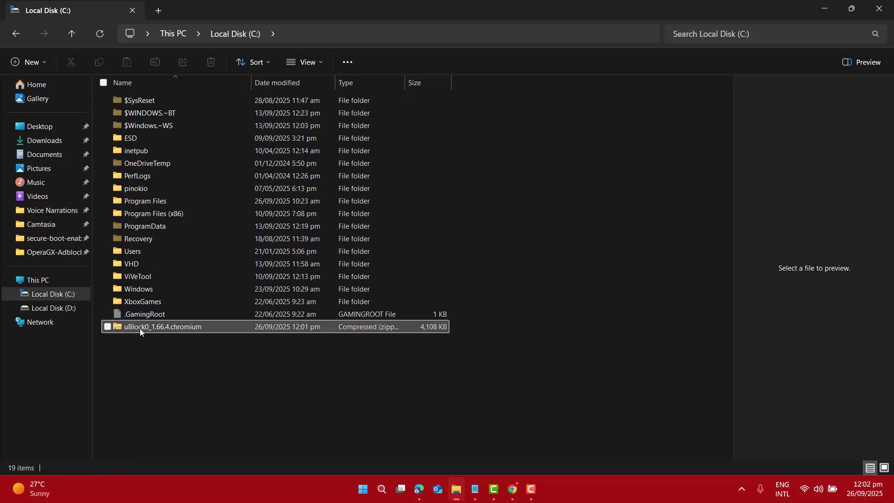
Load chrome://flags in a new Chrome tab.
{"action": "left_click", "coordinate": [512, 489]}
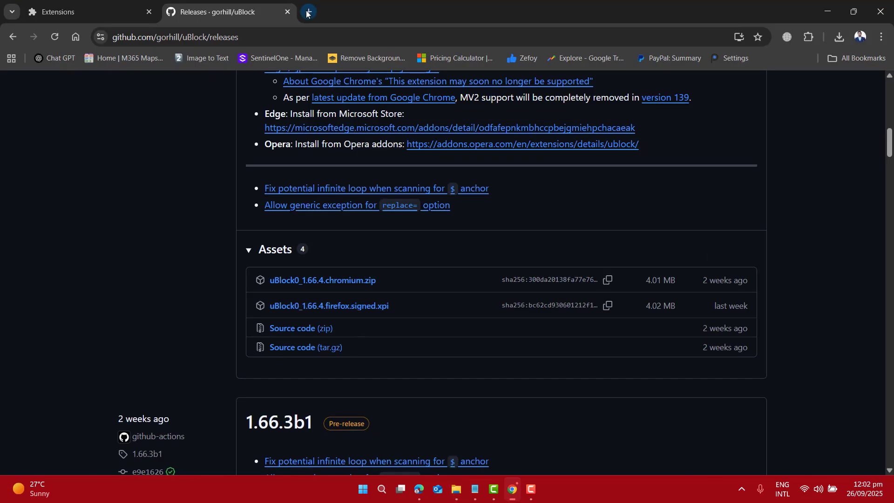
{"action": "left_click", "coordinate": [308, 12]}
{"action": "type", "text": "ch"}
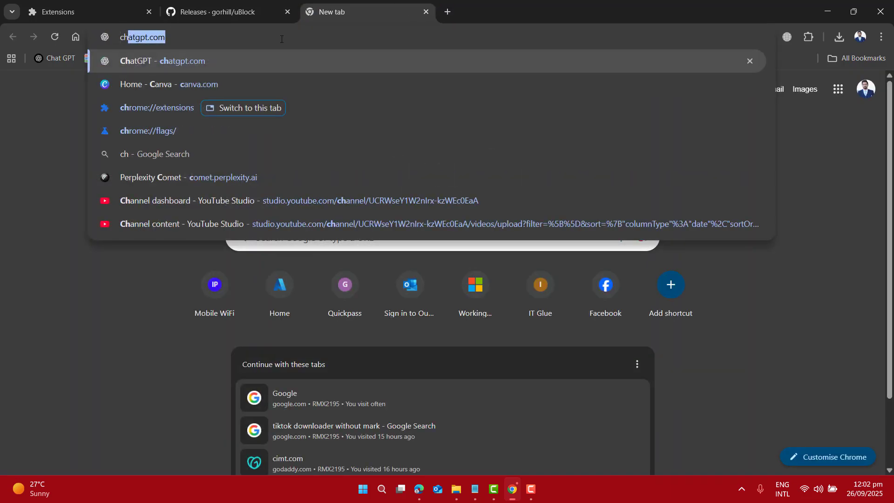
{"action": "type", "text": "rome://flags"}
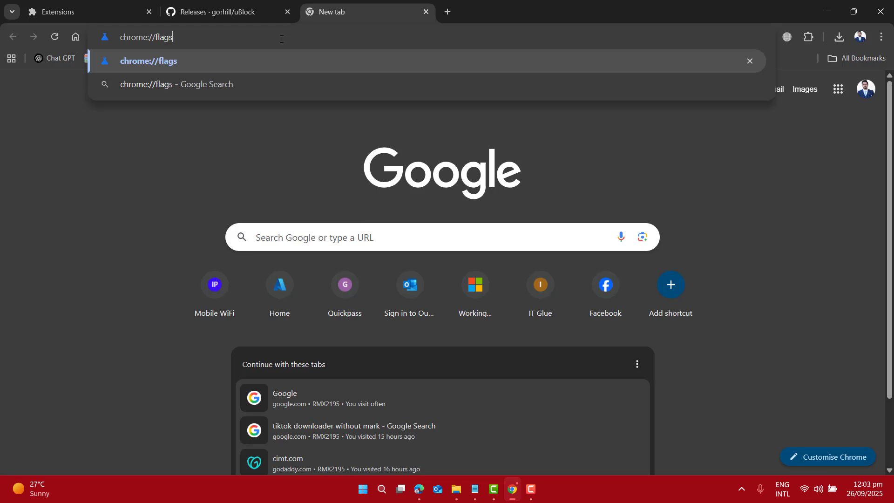
{"action": "key", "text": "Return"}
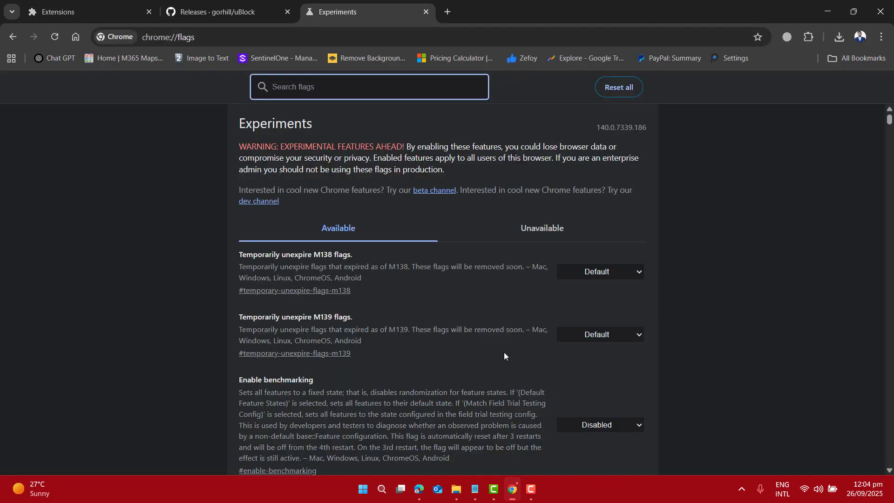
Set the Temporarily unexpire M139 flags flag to Enabled.
{"action": "left_click_drag", "start_coordinate": [239, 254], "coordinate": [348, 267]}
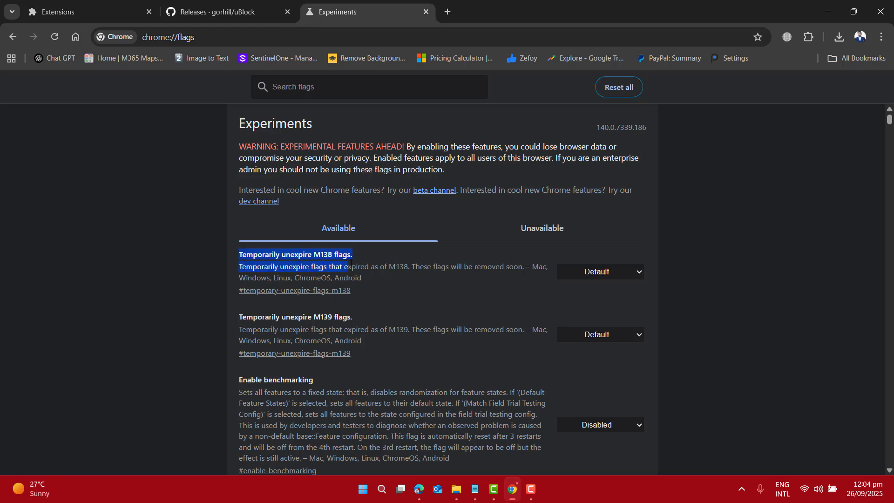
{"action": "left_click", "coordinate": [498, 285]}
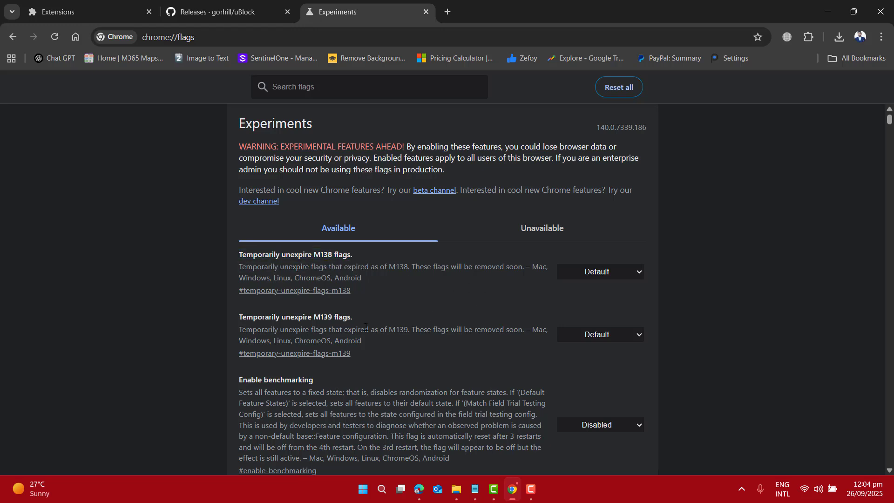
{"action": "left_click", "coordinate": [606, 335]}
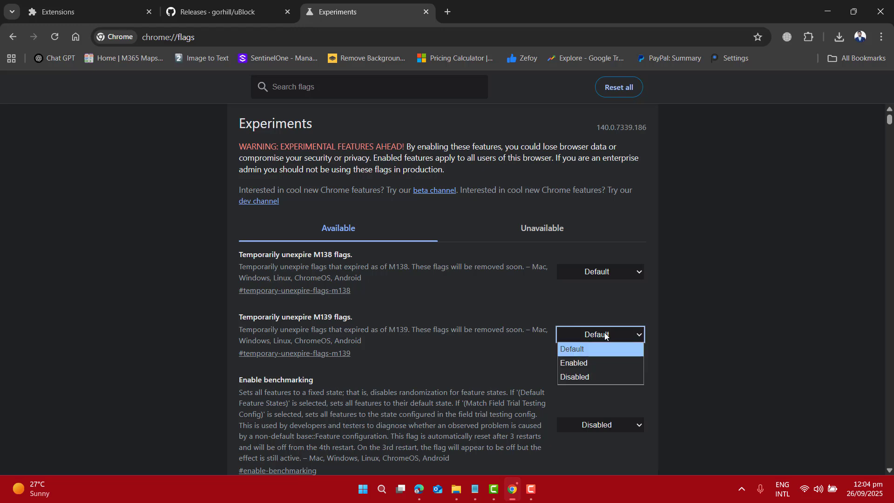
{"action": "left_click", "coordinate": [580, 363]}
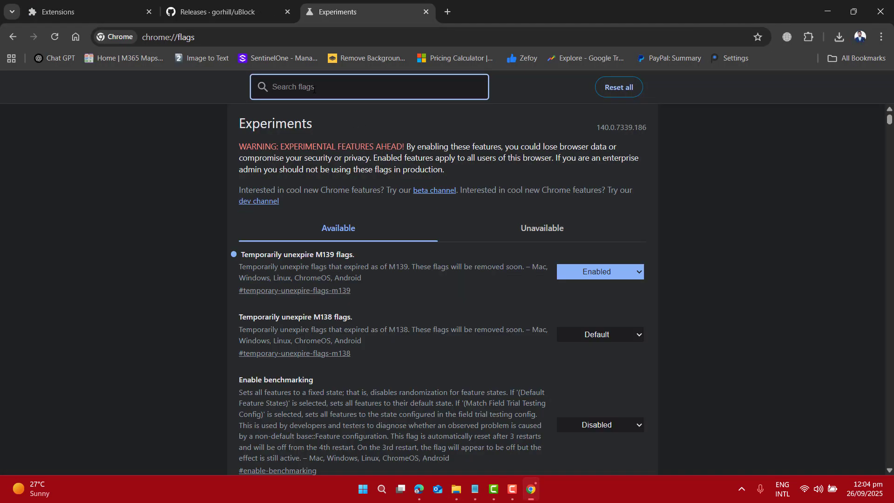
Search flags for 'mv2', enable Allow legacy extension manifest versions, relaunch, and return to Extensions.
{"action": "type", "text": "mv"}
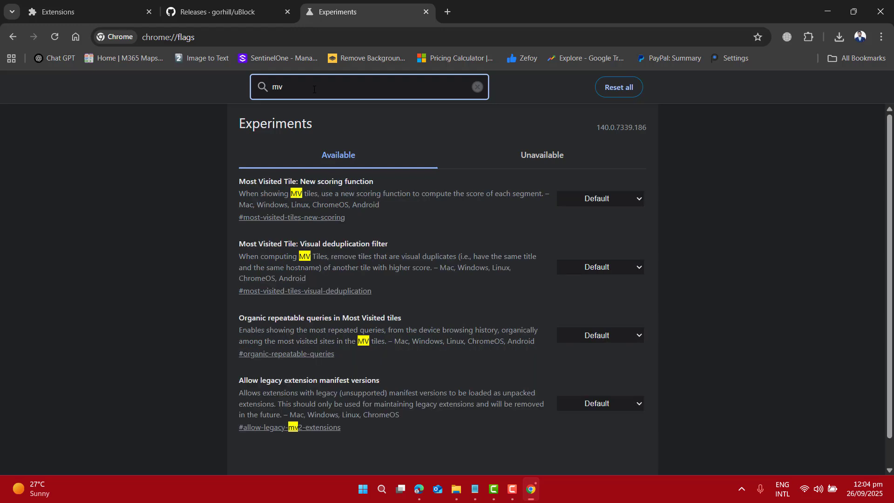
{"action": "type", "text": "2"}
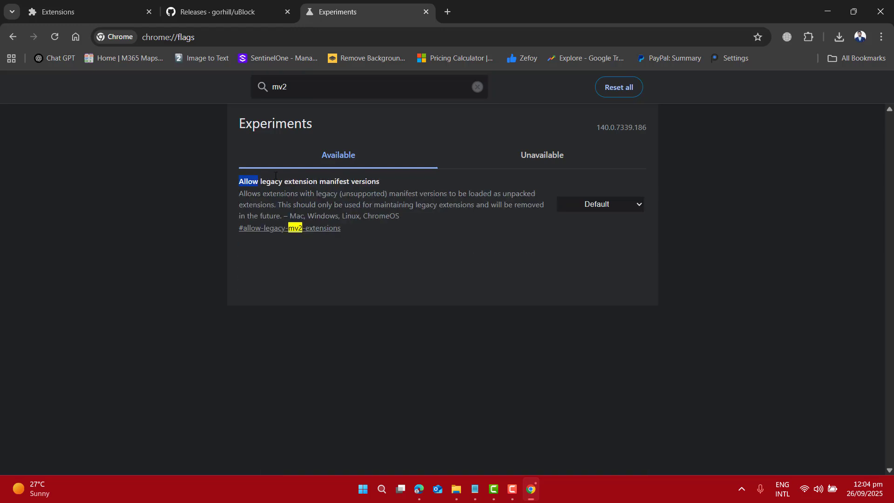
{"action": "left_click_drag", "start_coordinate": [284, 174], "coordinate": [351, 182]}
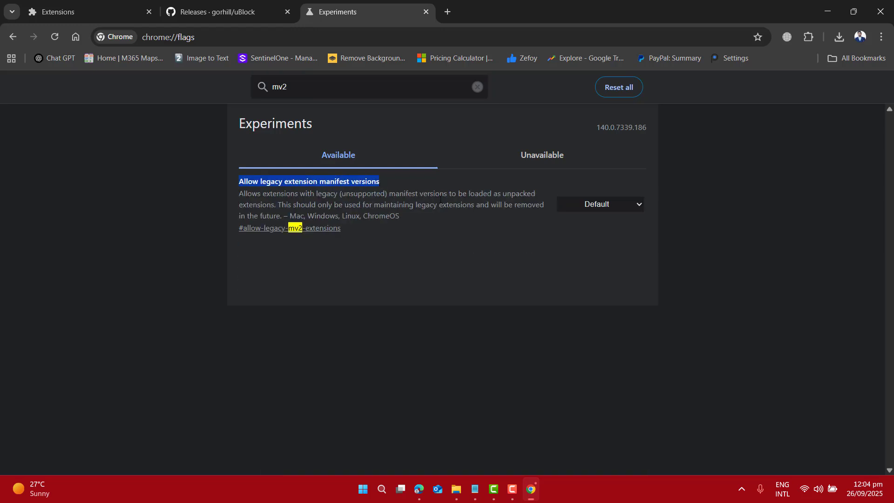
{"action": "left_click", "coordinate": [635, 208]}
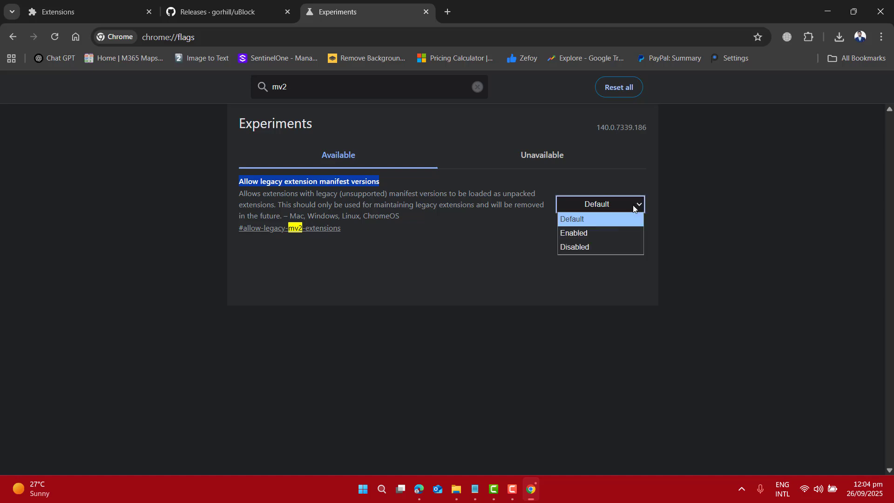
{"action": "left_click", "coordinate": [577, 233]}
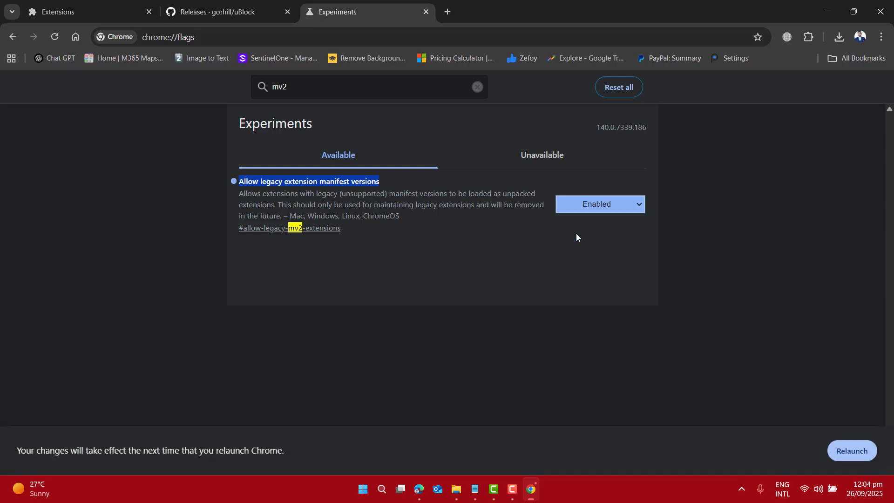
{"action": "left_click", "coordinate": [845, 453]}
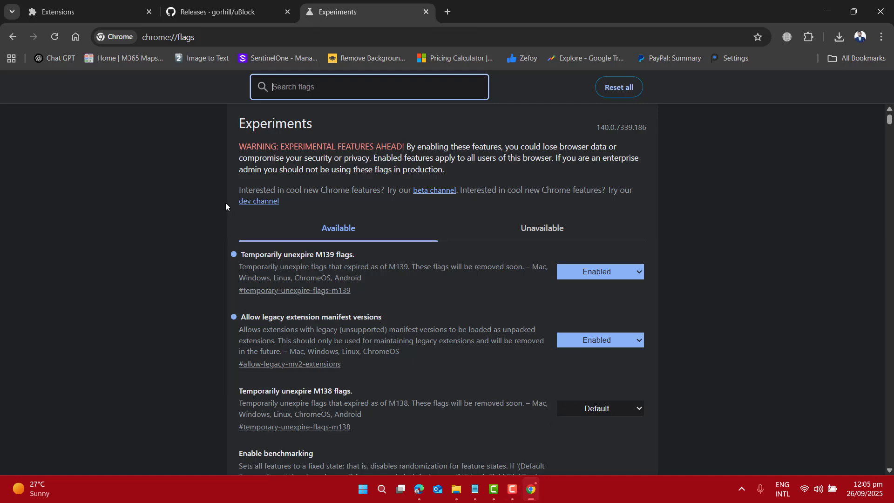
{"action": "left_click", "coordinate": [105, 8]}
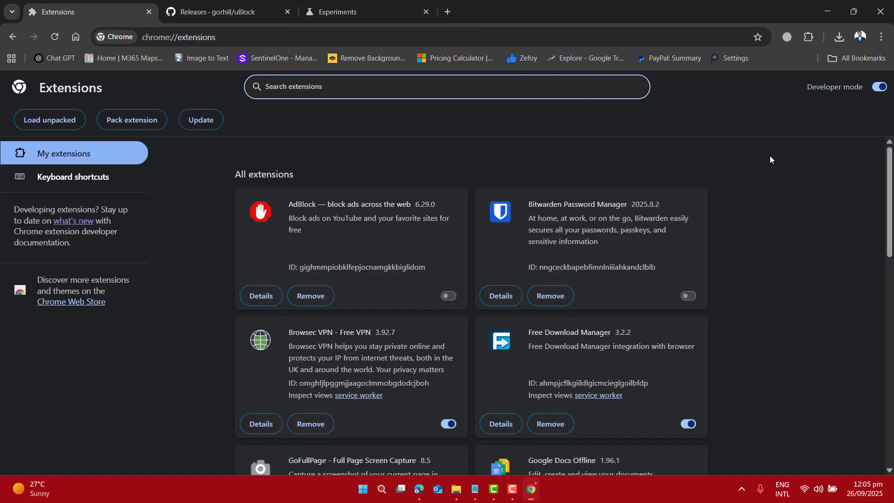
{"action": "left_click", "coordinate": [882, 91]}
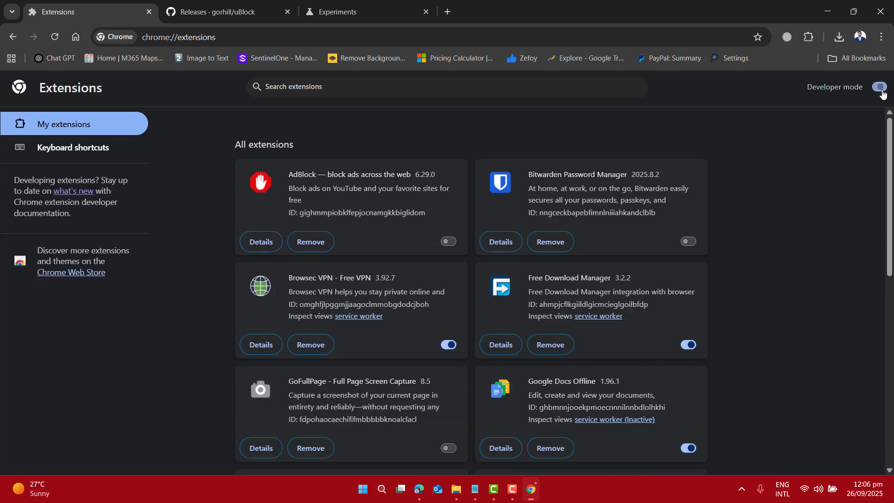
{"action": "left_click", "coordinate": [882, 91]}
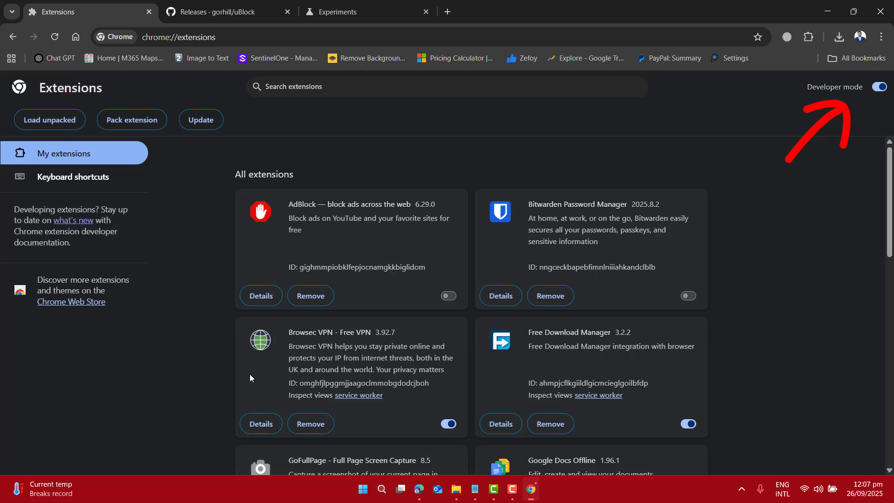
Extract All the uBlock0 zip into C:\uBlock0_1.66.4.chromium.
{"action": "left_click", "coordinate": [456, 489]}
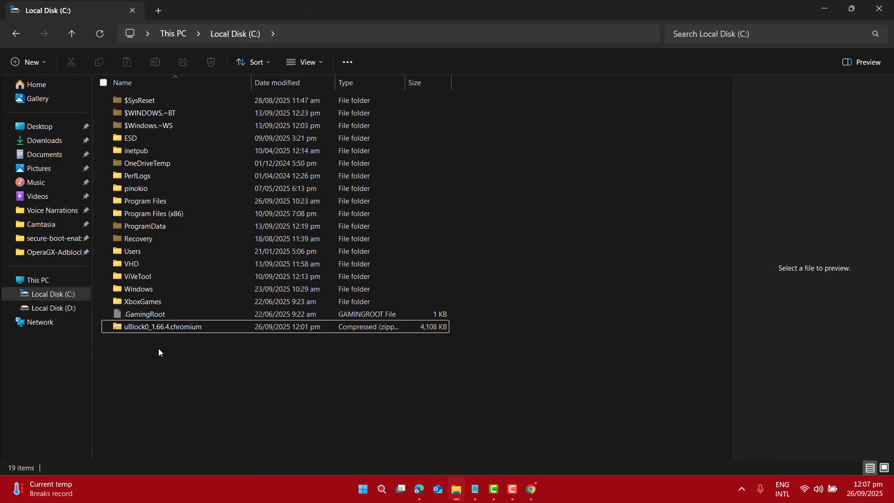
{"action": "right_click", "coordinate": [144, 326]}
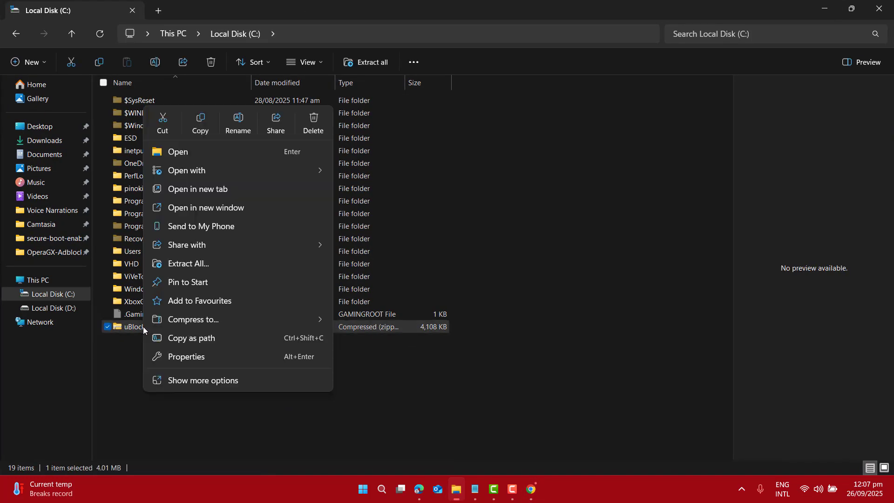
{"action": "left_click", "coordinate": [202, 262]}
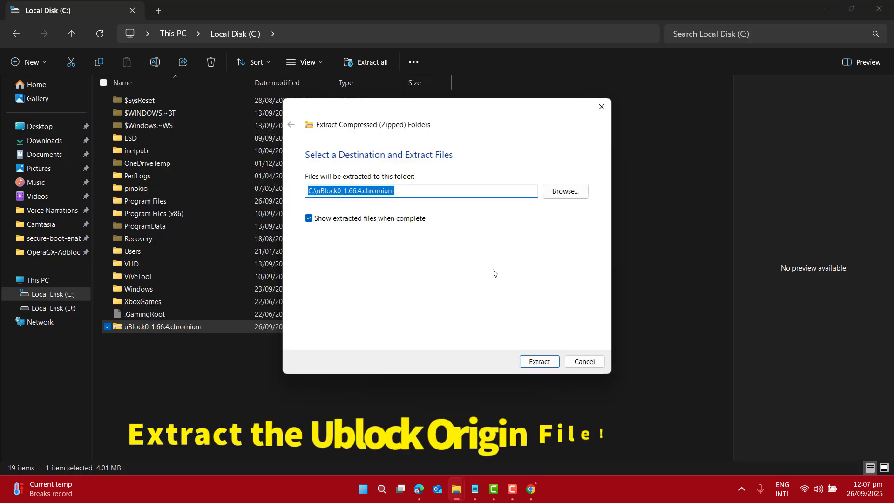
{"action": "left_click", "coordinate": [535, 362]}
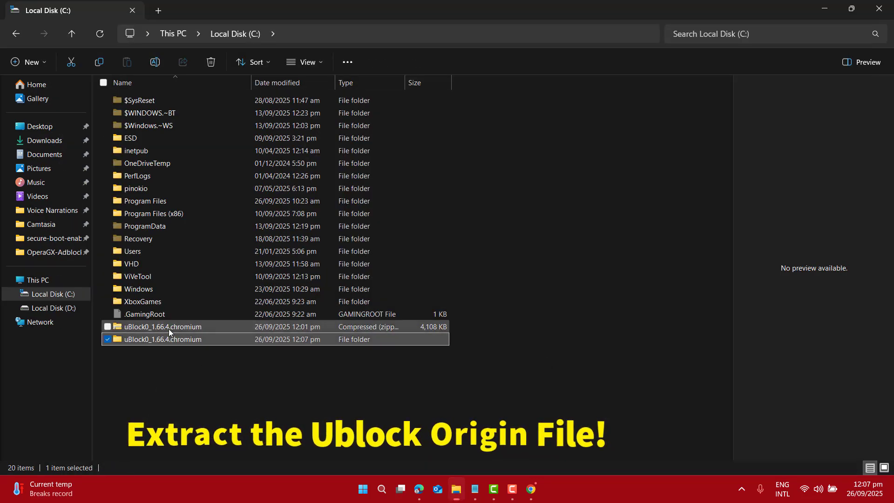
Start Load unpacked and open the extracted C:\uBlock0_1.66.4.chromium folder.
{"action": "left_click", "coordinate": [532, 489]}
{"action": "left_click", "coordinate": [62, 119]}
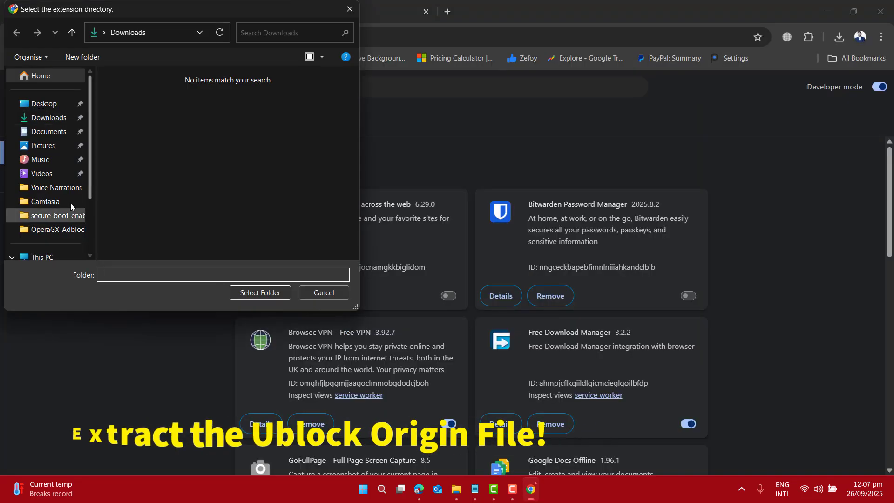
{"action": "scroll", "coordinate": [88, 175], "scroll_direction": "down", "scroll_amount": 2}
{"action": "left_click", "coordinate": [70, 199]}
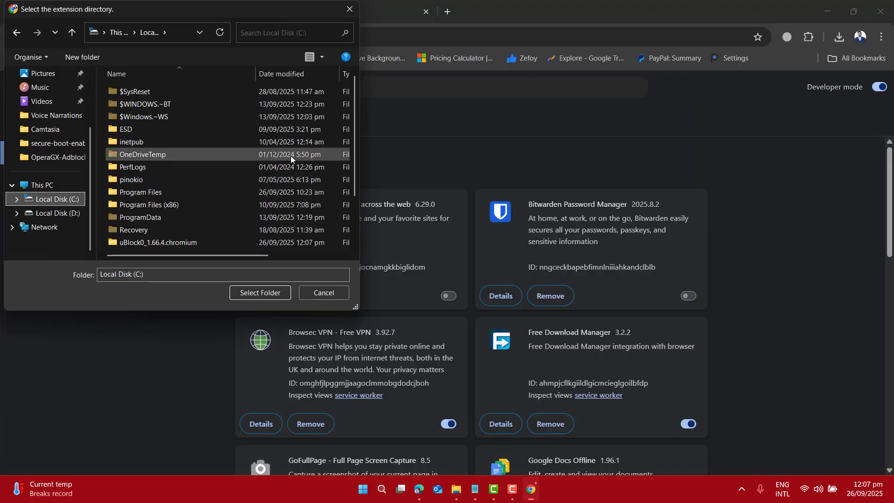
{"action": "scroll", "coordinate": [163, 224], "scroll_direction": "down", "scroll_amount": 1}
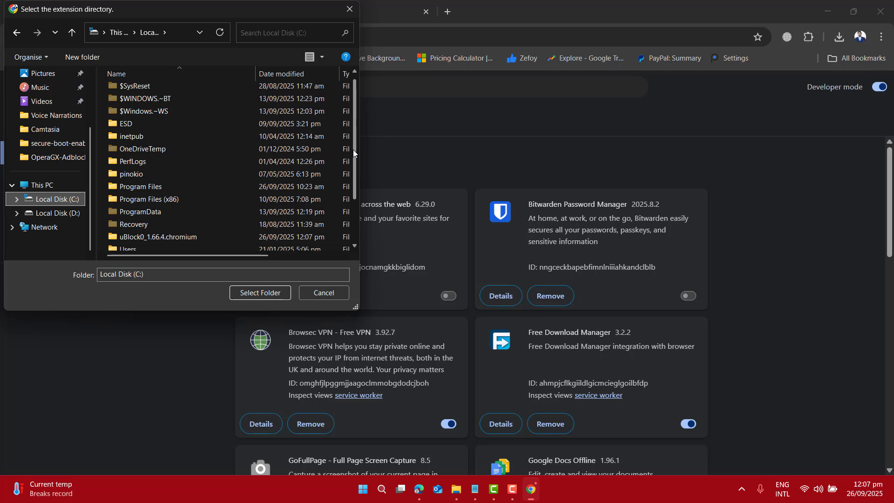
{"action": "left_click", "coordinate": [161, 240]}
{"action": "double_click", "coordinate": [161, 240]}
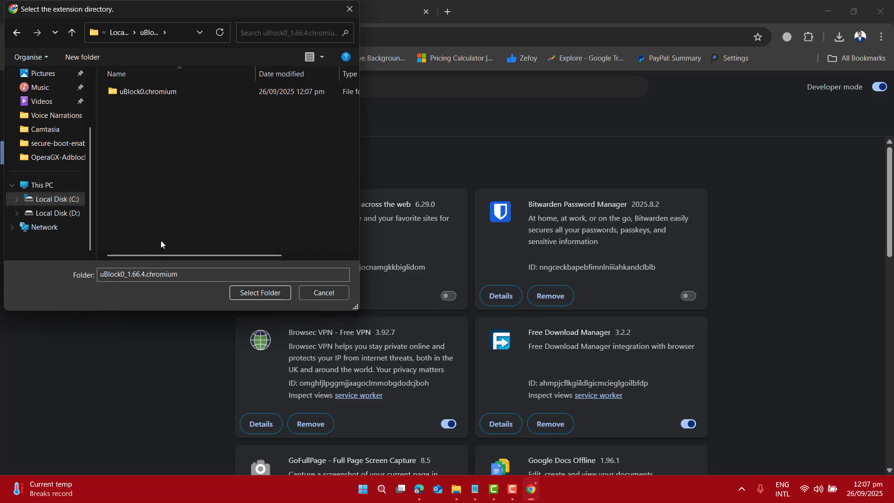
Select the inner uBlock0.chromium folder as the unpacked extension to load.
{"action": "left_click", "coordinate": [142, 92]}
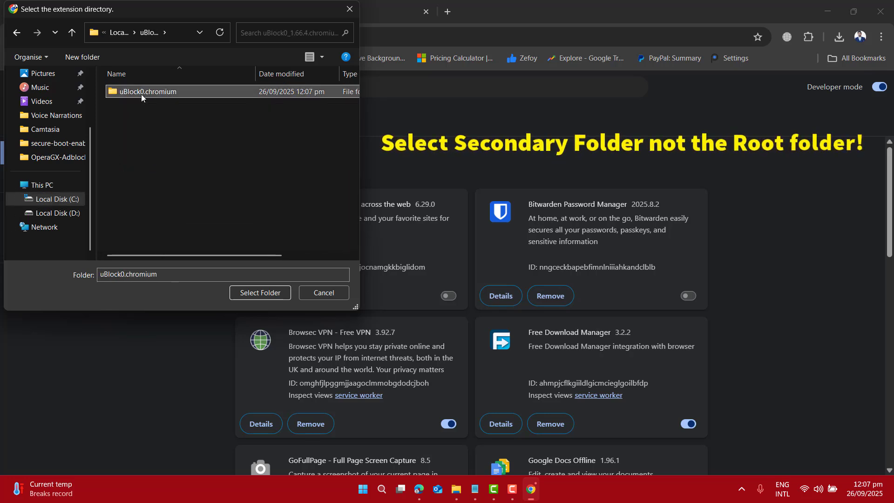
{"action": "left_click", "coordinate": [17, 33]}
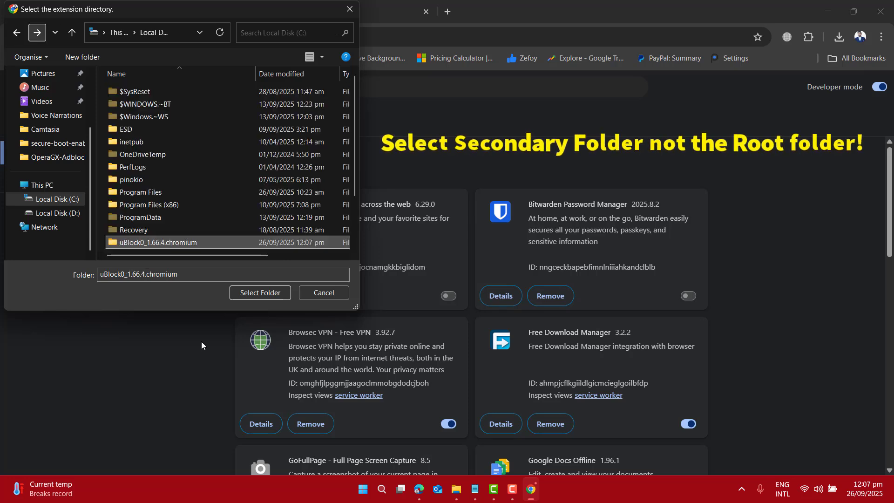
{"action": "double_click", "coordinate": [144, 243]}
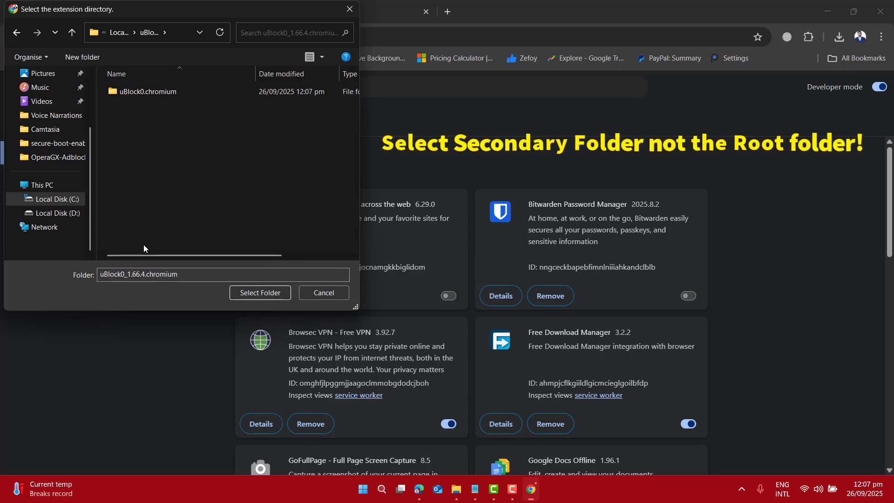
{"action": "left_click", "coordinate": [138, 93]}
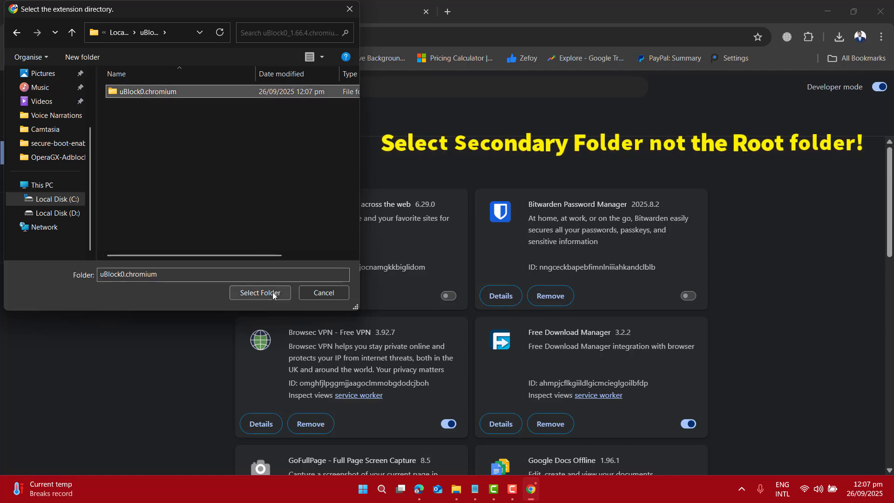
{"action": "left_click", "coordinate": [260, 293]}
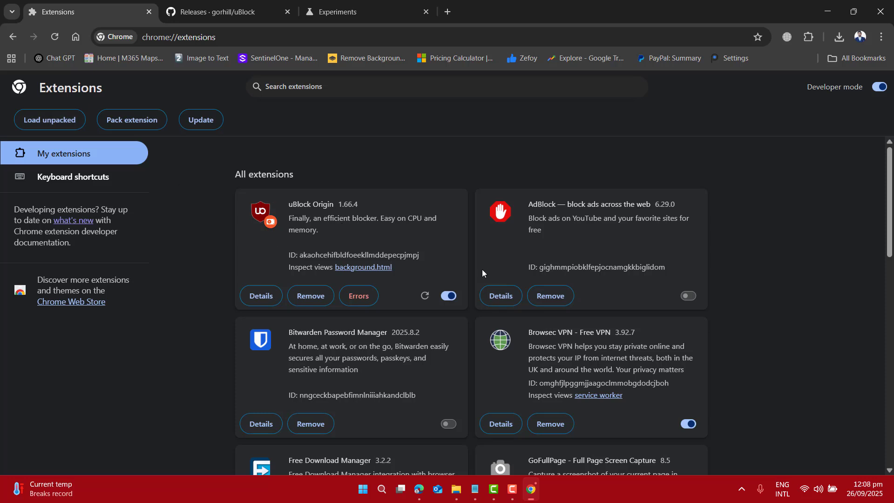
Clear uBlock Origin's errors, reload it, and clear the manifest version 2 warning again.
{"action": "left_click", "coordinate": [359, 294]}
{"action": "left_click", "coordinate": [719, 153]}
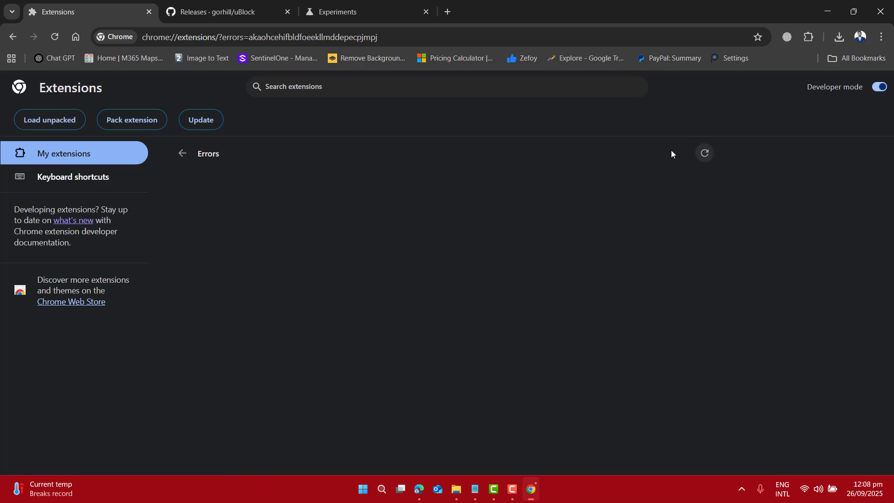
{"action": "left_click", "coordinate": [183, 154]}
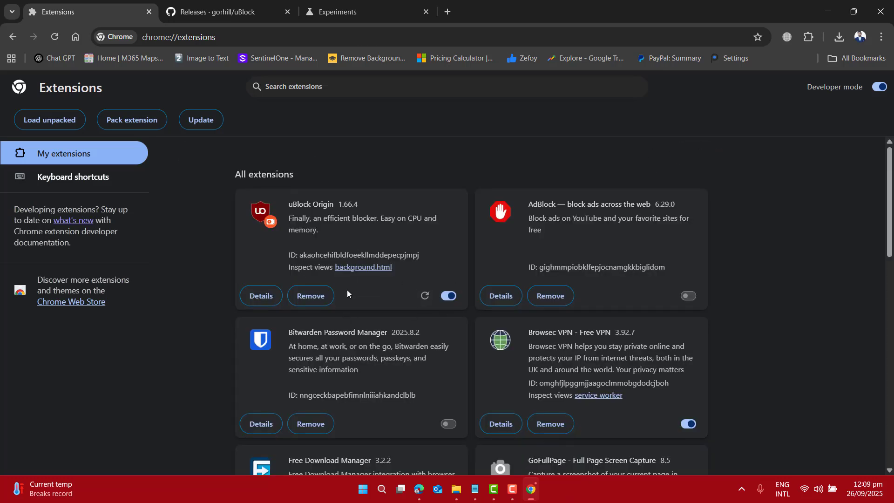
{"action": "left_click", "coordinate": [425, 296]}
{"action": "left_click", "coordinate": [355, 296]}
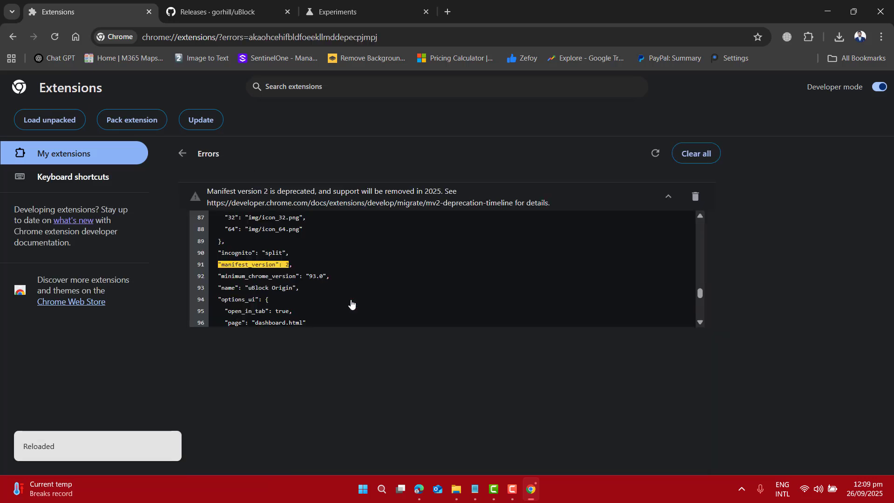
{"action": "left_click", "coordinate": [697, 153]}
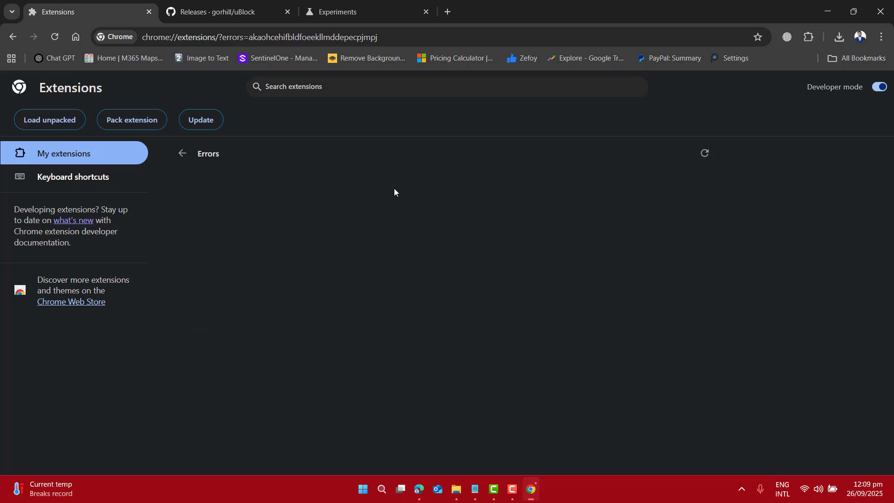
{"action": "left_click", "coordinate": [183, 154]}
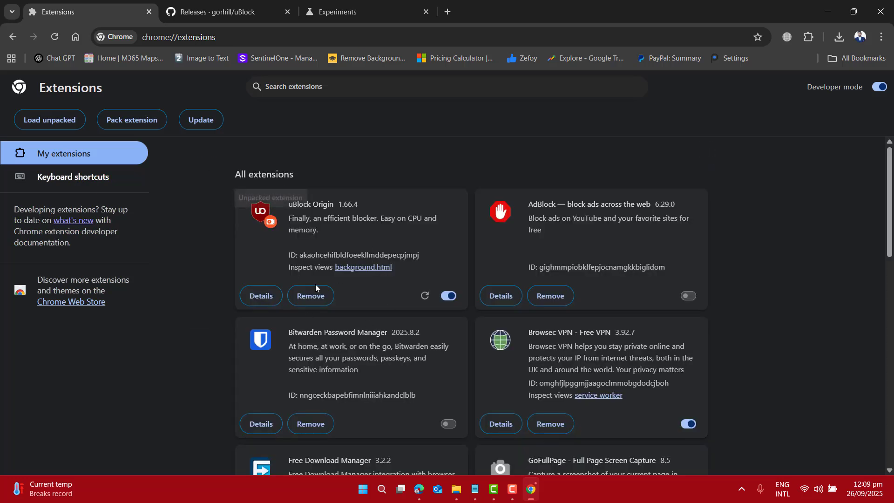
Leave uBlock Origin's toggle switched on.
{"action": "left_click", "coordinate": [448, 296]}
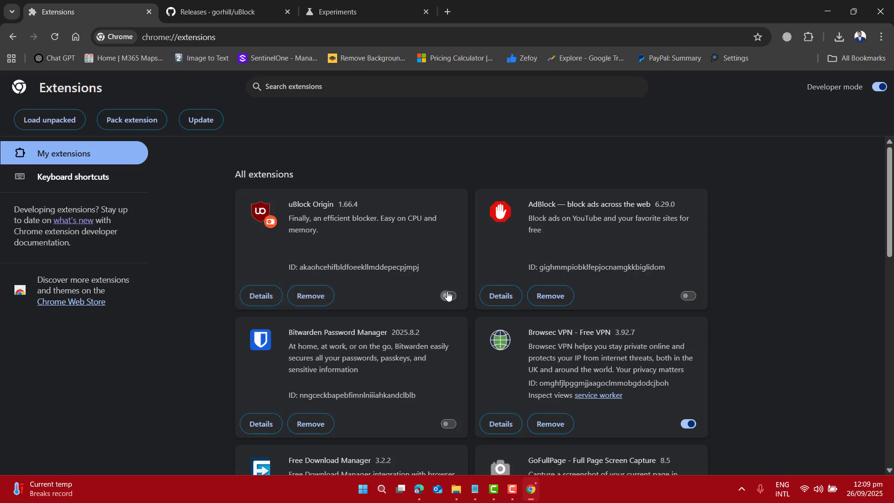
{"action": "left_click", "coordinate": [448, 296]}
{"action": "left_click", "coordinate": [448, 295]}
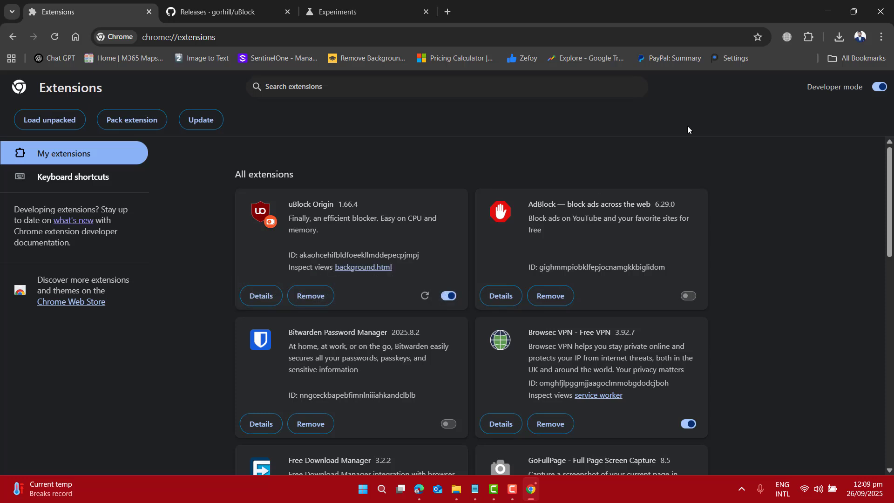
Pin uBlock Origin to the toolbar and open its blocking panel.
{"action": "left_click", "coordinate": [810, 37]}
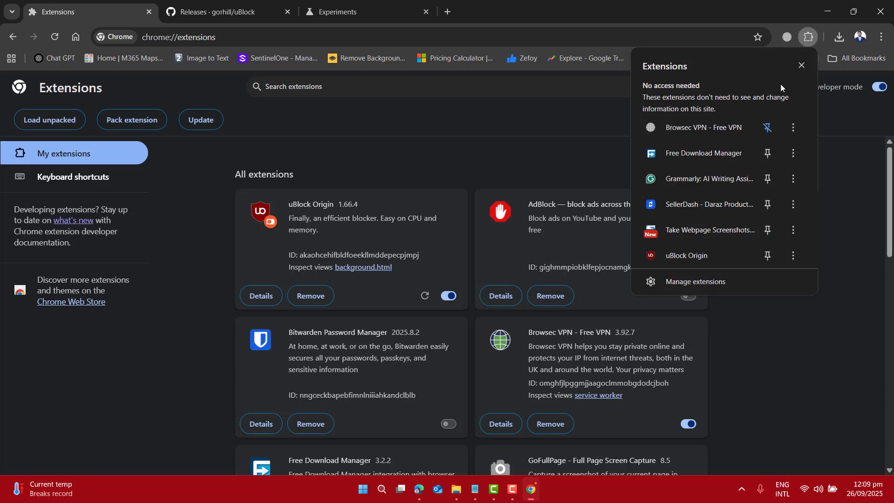
{"action": "left_click", "coordinate": [768, 256]}
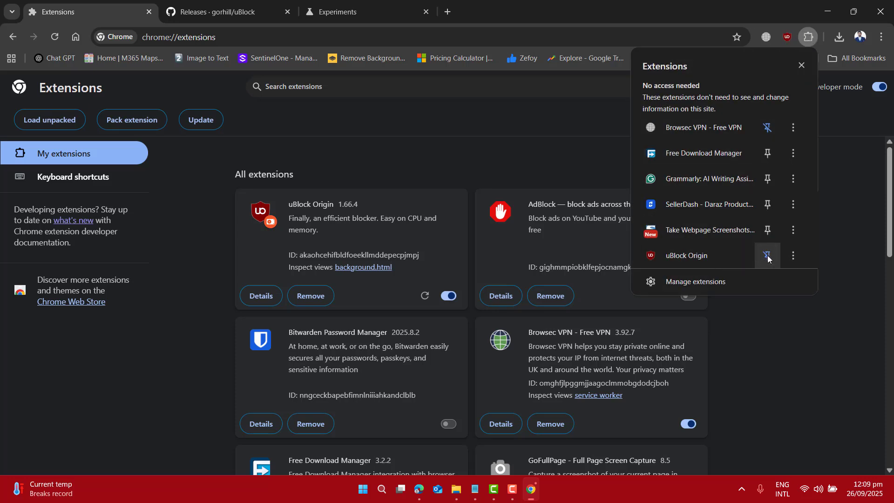
{"action": "left_click", "coordinate": [787, 37]}
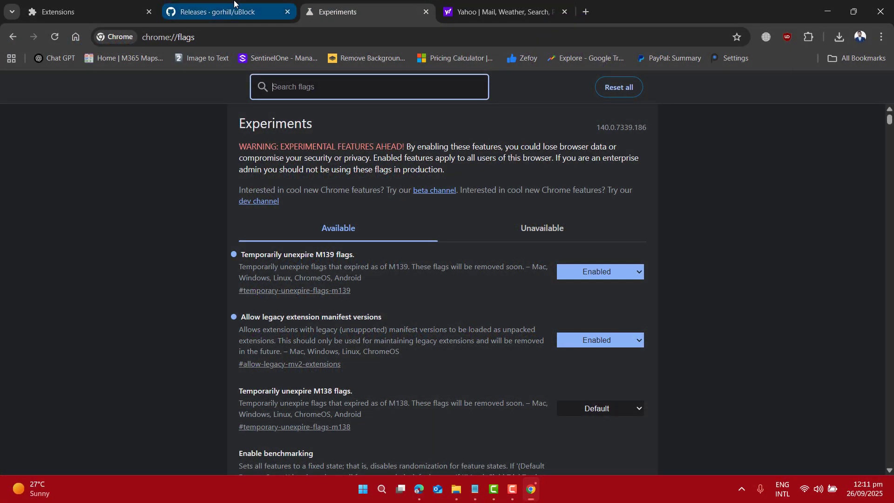
Recap the uBlock releases page, the two enabled flags, and the Extensions page listing uBlock Origin 1.66.4.
{"action": "left_click", "coordinate": [233, 5]}
{"action": "left_click", "coordinate": [111, 5]}
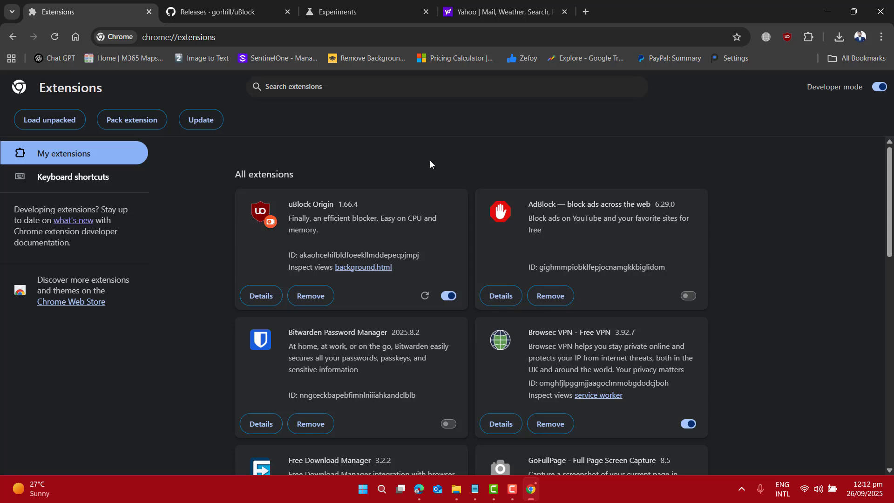
{"action": "left_click", "coordinate": [223, 9]}
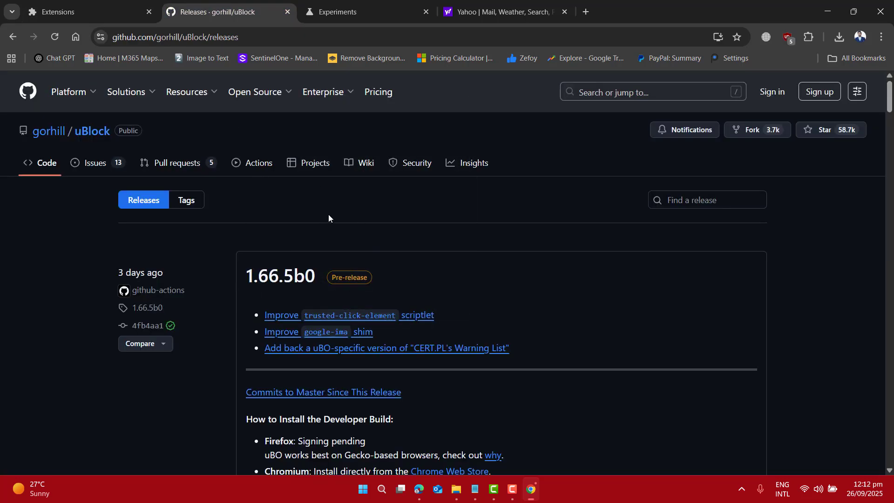
{"action": "left_click", "coordinate": [382, 4]}
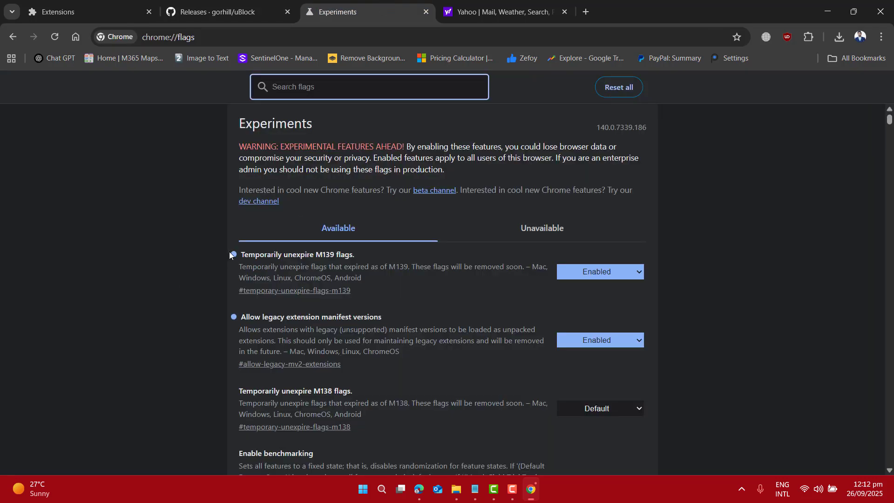
{"action": "mouse_move", "coordinate": [229, 251]}
{"action": "left_mouse_down"}
{"action": "mouse_move", "coordinate": [354, 292]}
{"action": "mouse_move", "coordinate": [421, 395]}
{"action": "mouse_move", "coordinate": [423, 367]}
{"action": "mouse_move", "coordinate": [233, 256]}
{"action": "left_mouse_up"}
{"action": "key", "text": "ctrl+1"}
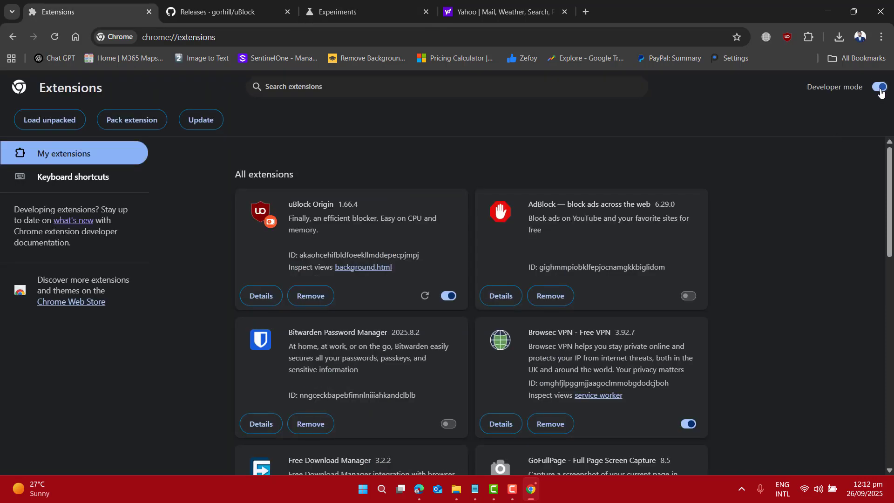